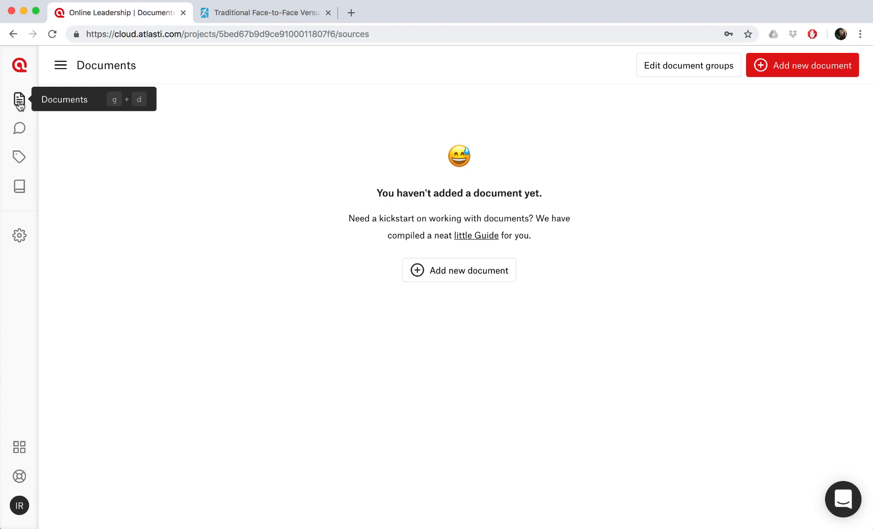
Upload the Word document "Rethinking E-Leadership" from the Desktop to the project.
left_click(818, 42)
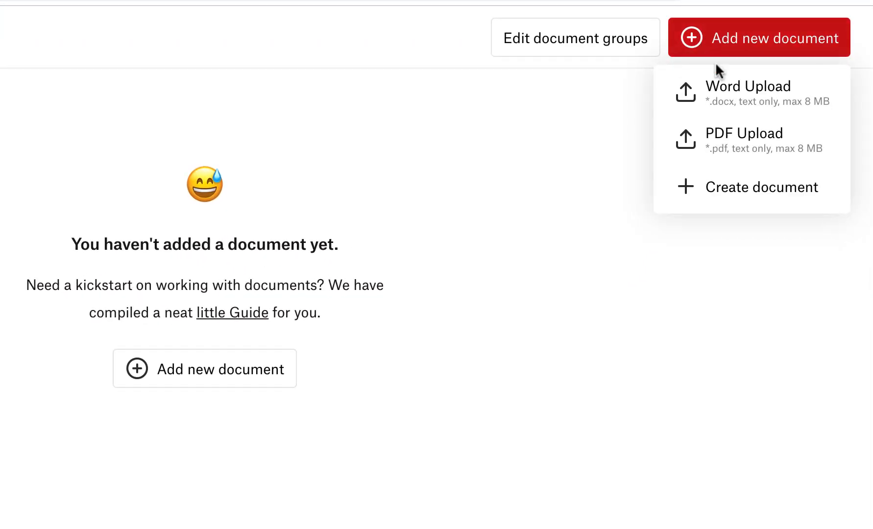
left_click(729, 99)
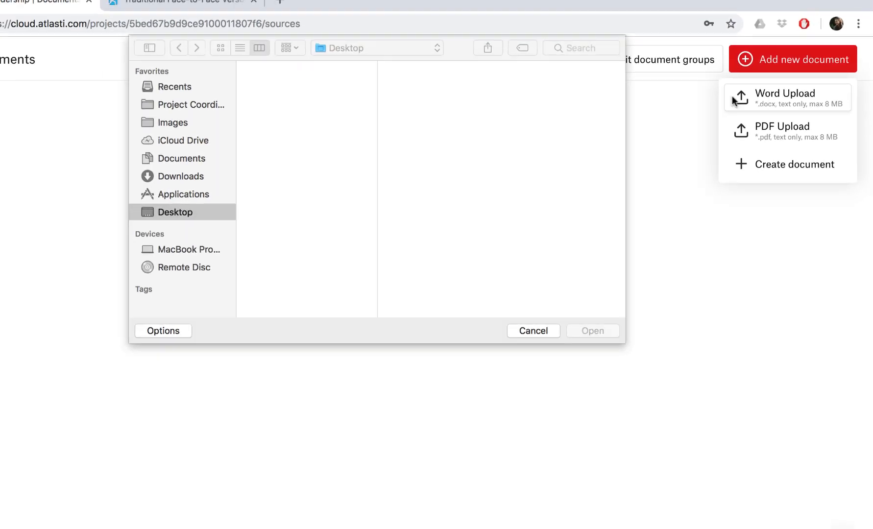
left_click(339, 88)
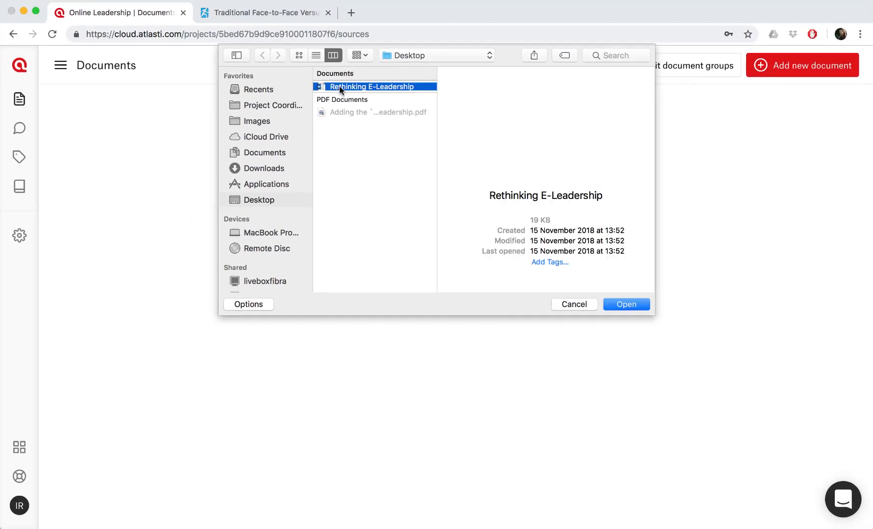
double_click(339, 87)
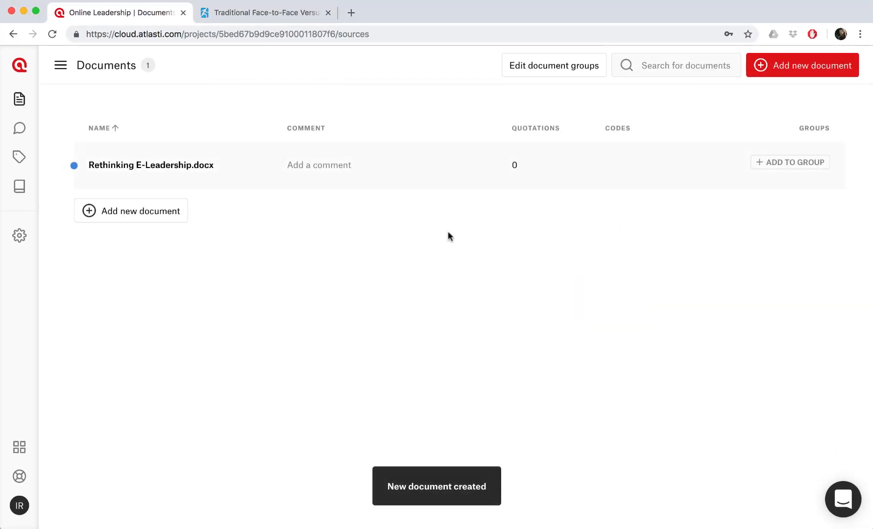
Upload the PDF about adding the "E" to E-Leadership from the Desktop to the project.
left_click(799, 65)
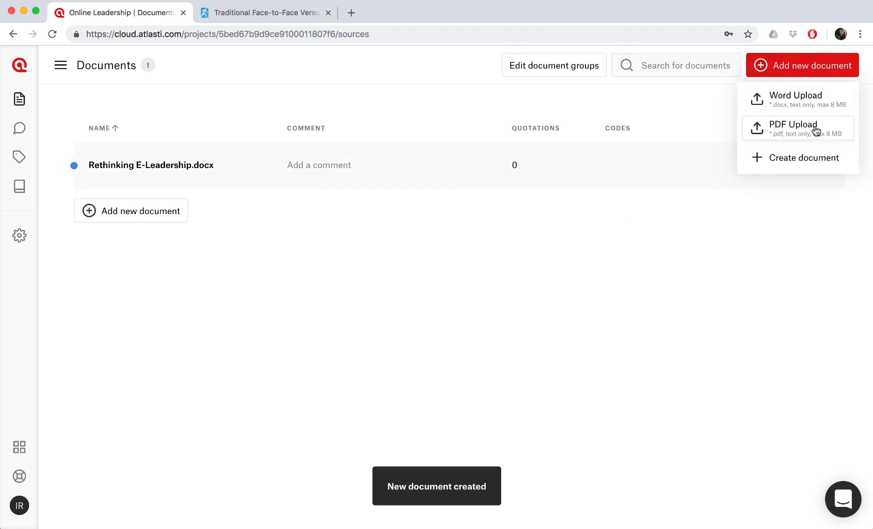
left_click(794, 133)
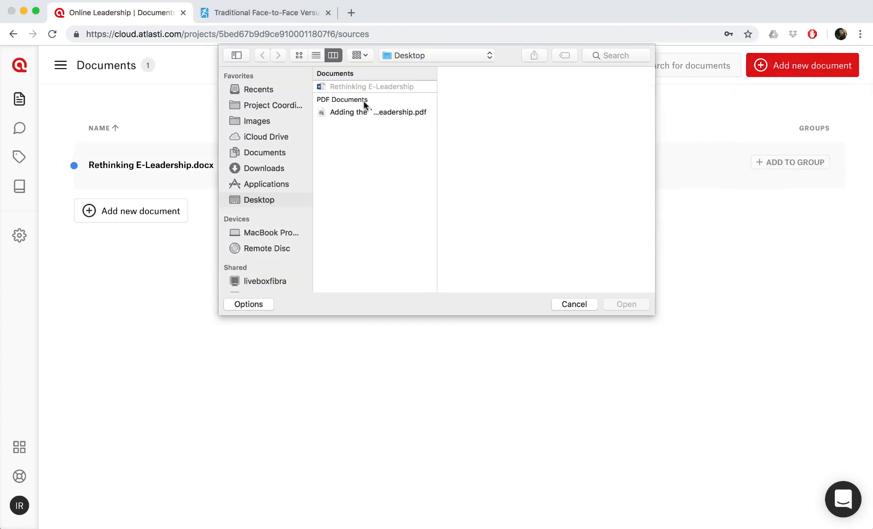
double_click(347, 112)
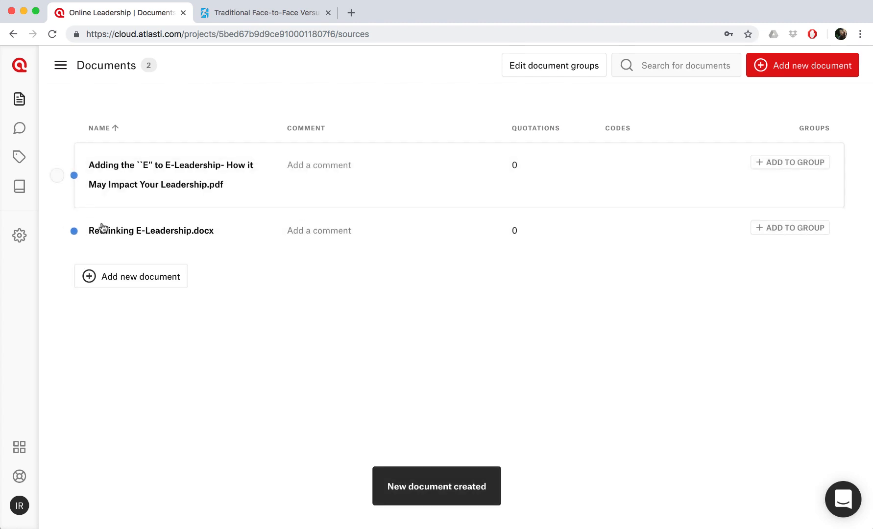
Create a new document titled "Traditional vs online leadership" and place the text cursor in its body.
left_click(779, 65)
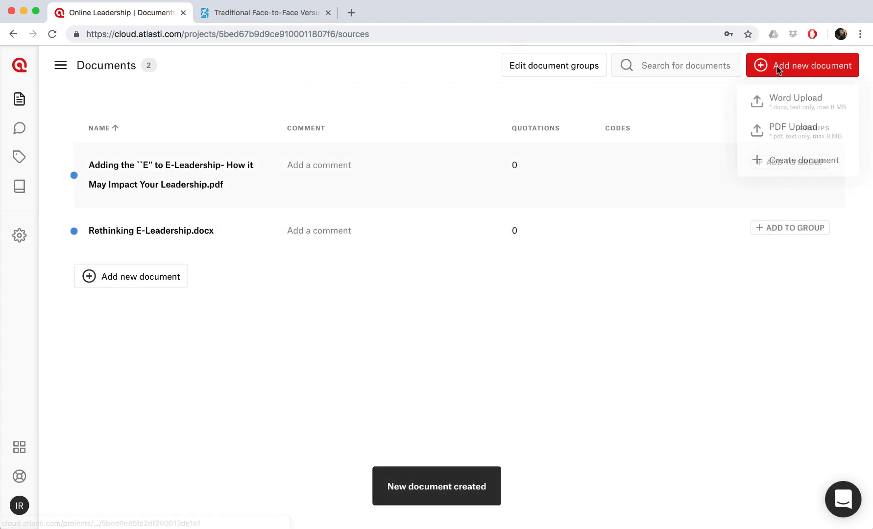
left_click(793, 159)
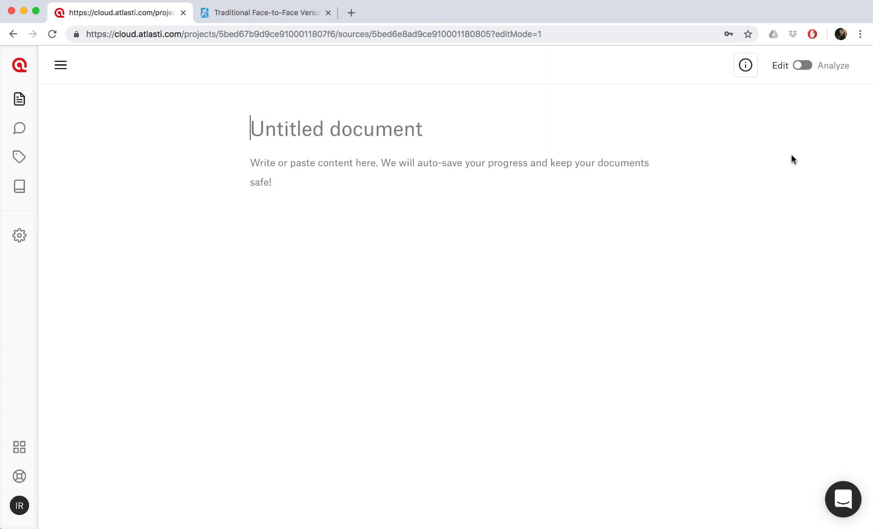
type("Traditional v")
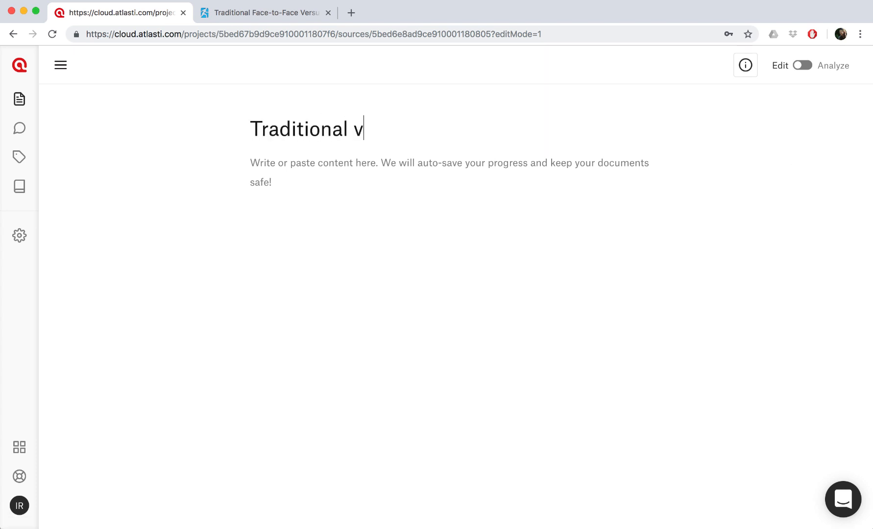
type("s online leadership")
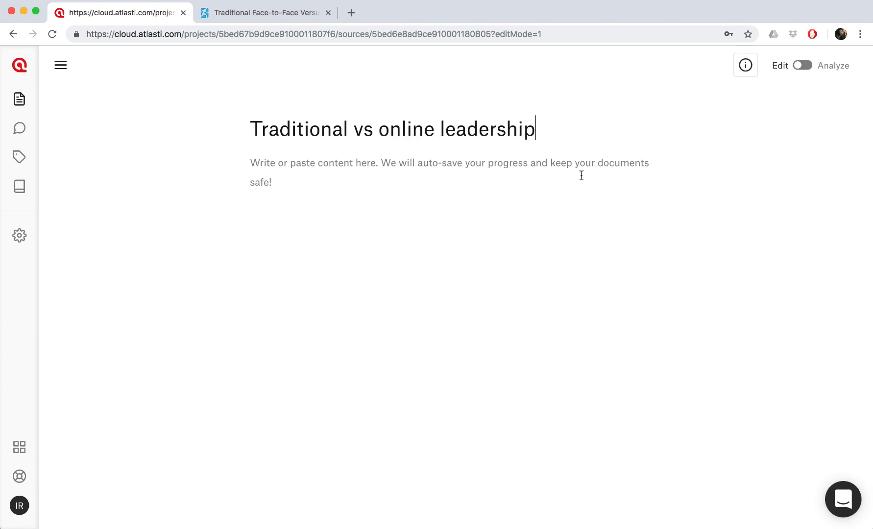
left_click(305, 185)
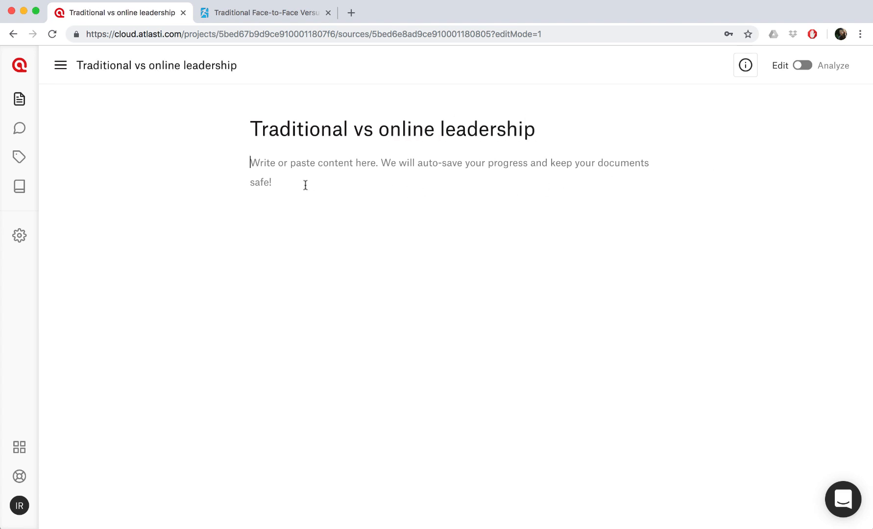
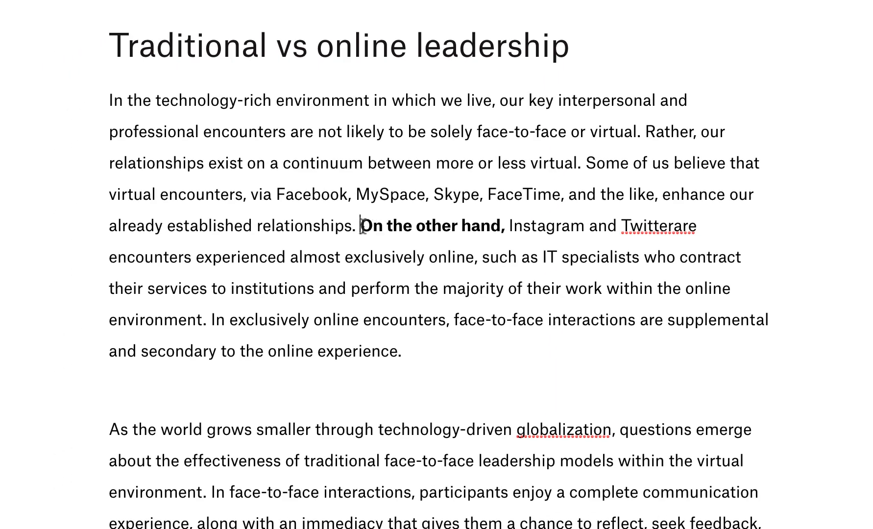
Remove the bold formatting from the words "On the other hand" in the first paragraph.
left_click_drag(361, 226, 500, 228)
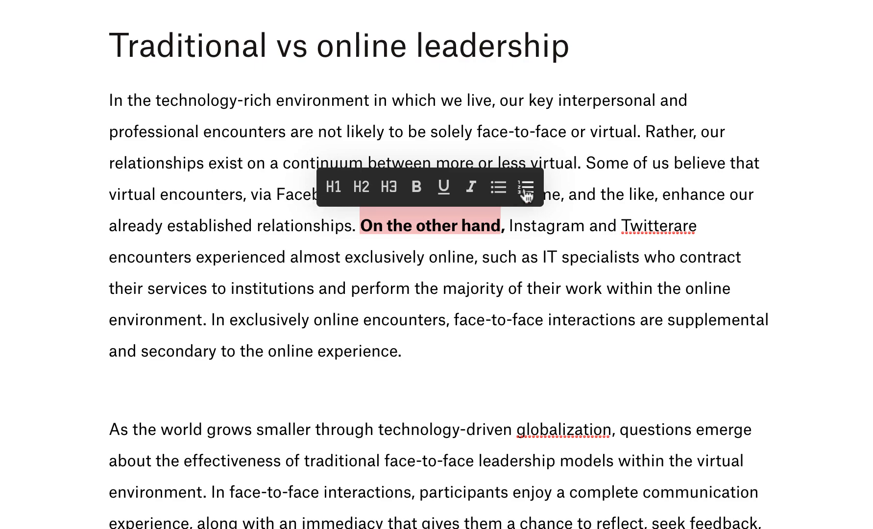
left_click(417, 187)
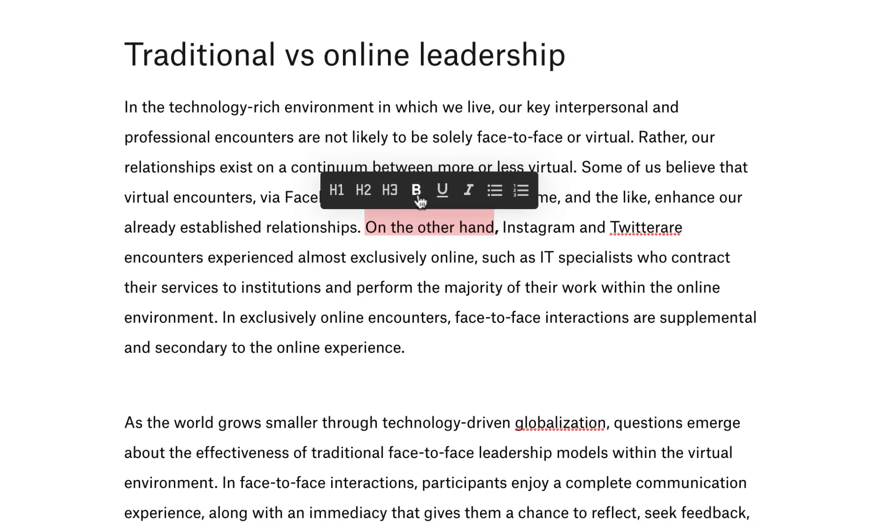
left_click(444, 277)
Return to the document list and add the comment "Full reference" to each of the three documents.
left_click(18, 98)
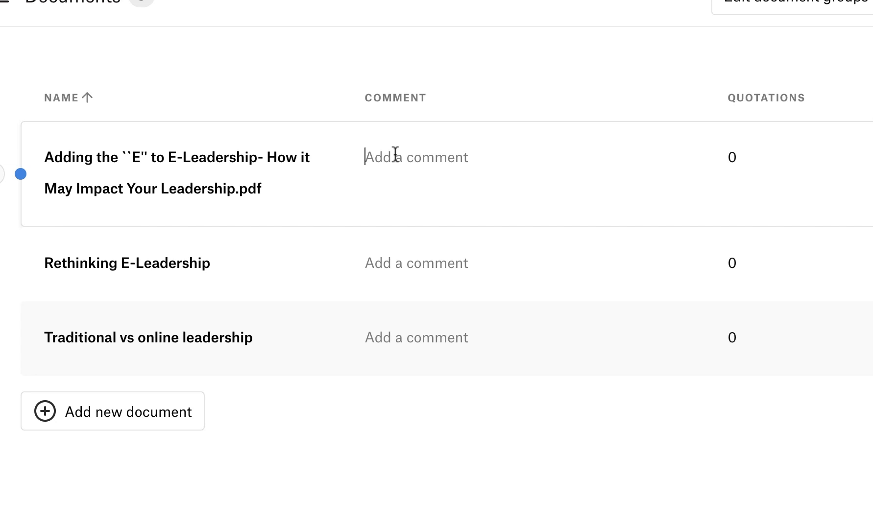
type("Full reference")
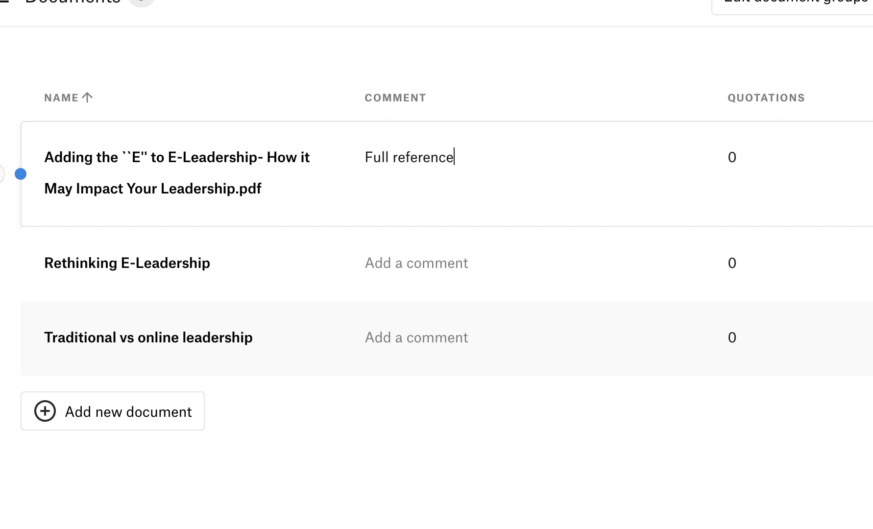
left_click(398, 265)
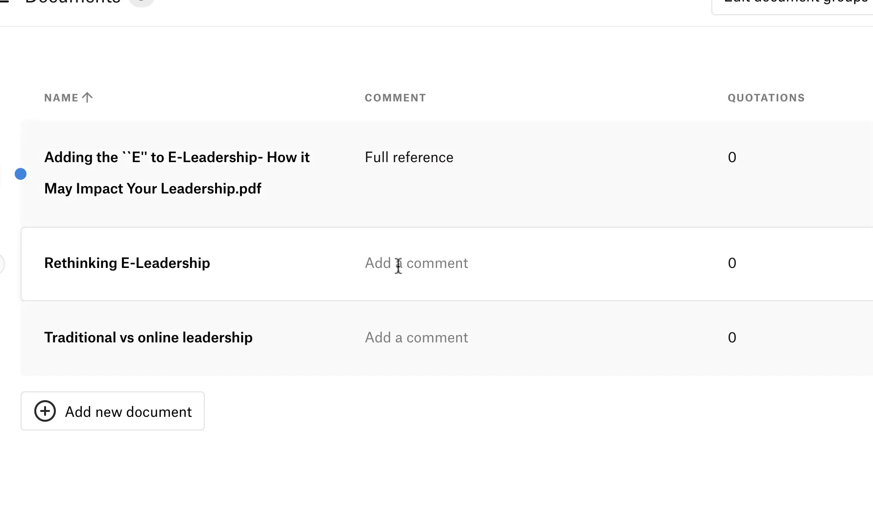
type("Full references")
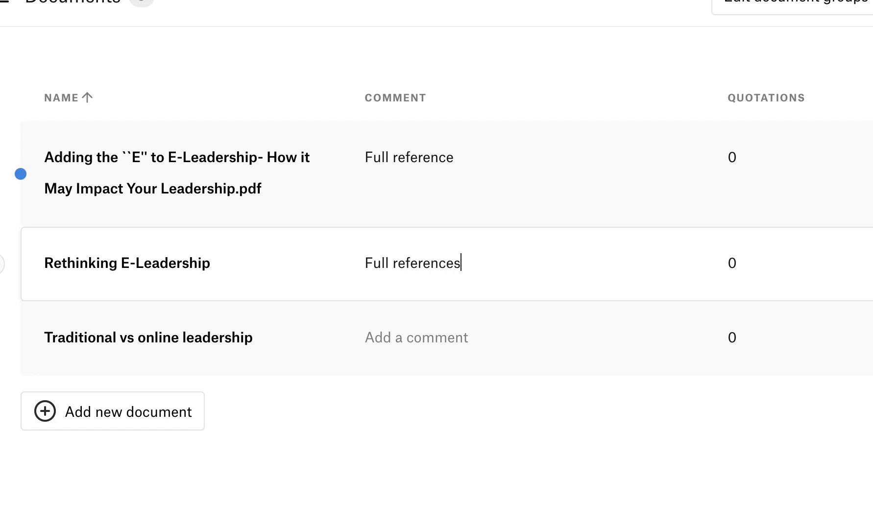
left_click(403, 331)
type("Fu")
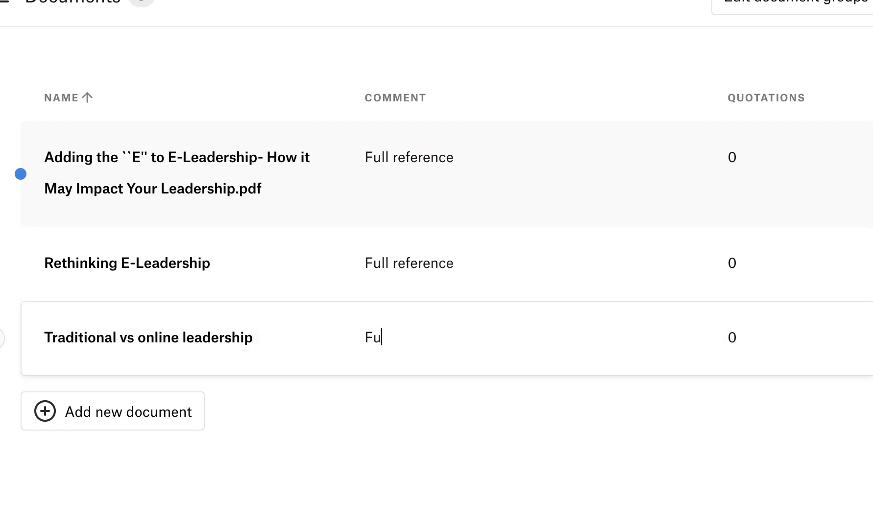
type("ll reference")
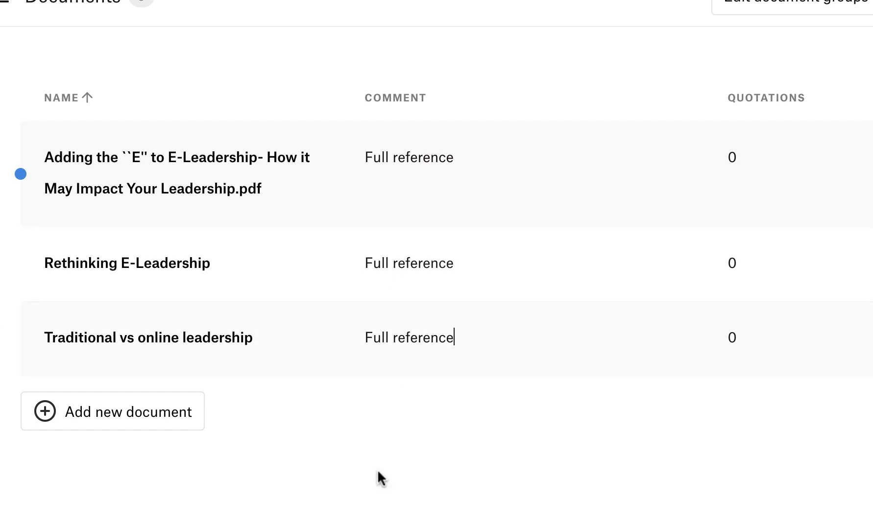
left_click(379, 477)
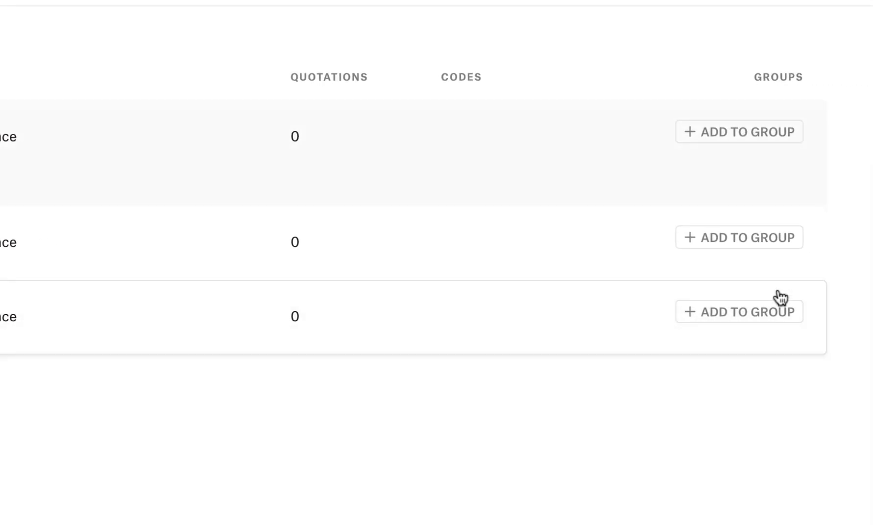
Create a document group named "Online leadership" and assign the E-Leadership PDF to it.
left_click(729, 137)
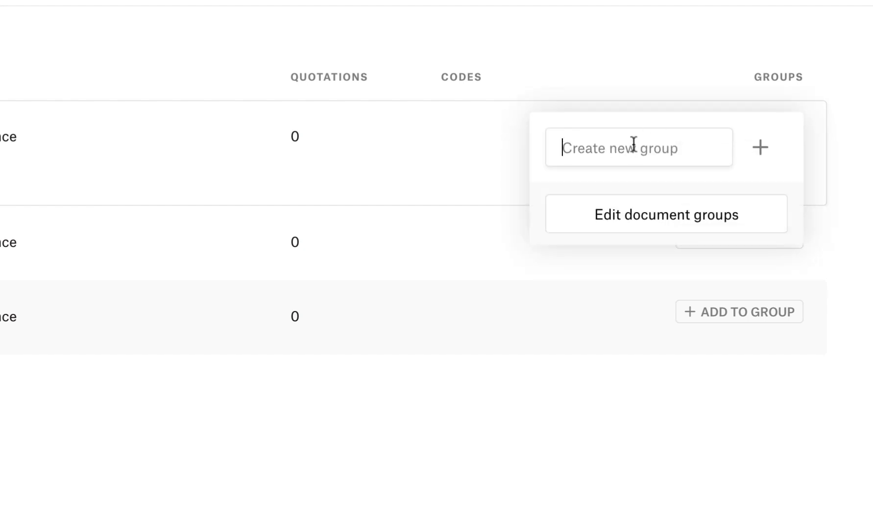
type("Online le")
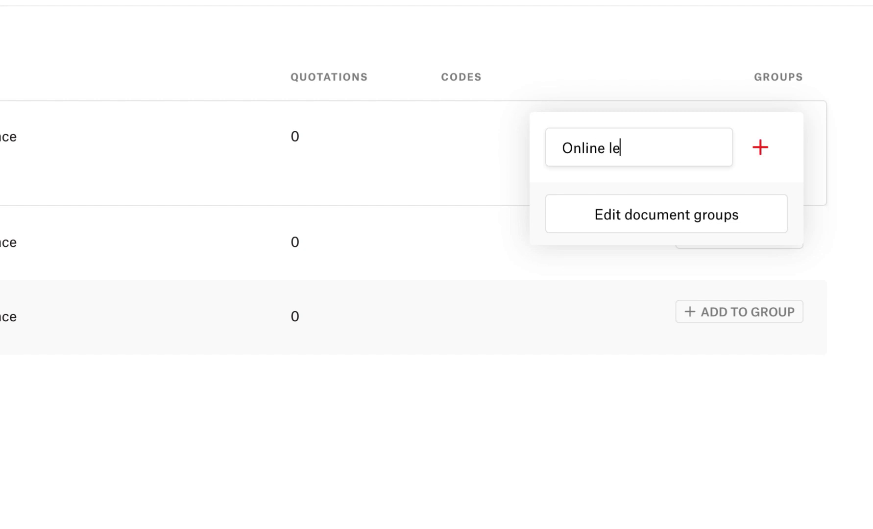
type("adership")
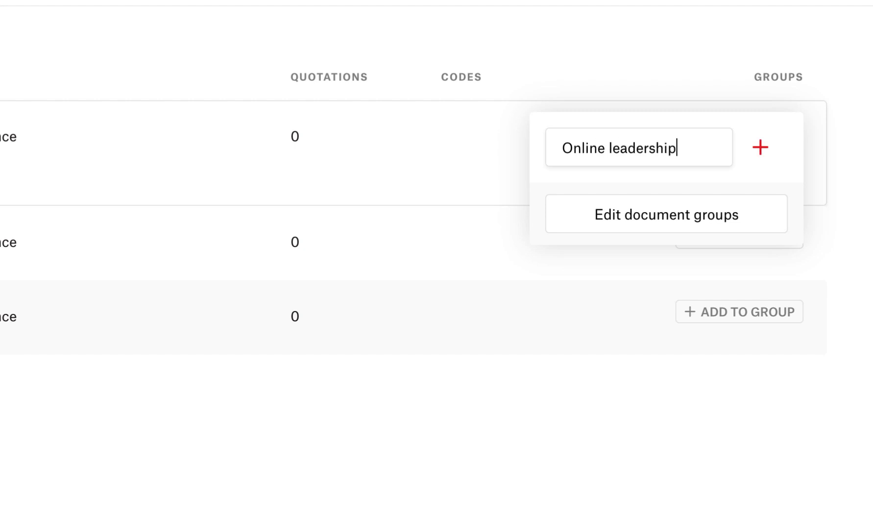
left_click(761, 147)
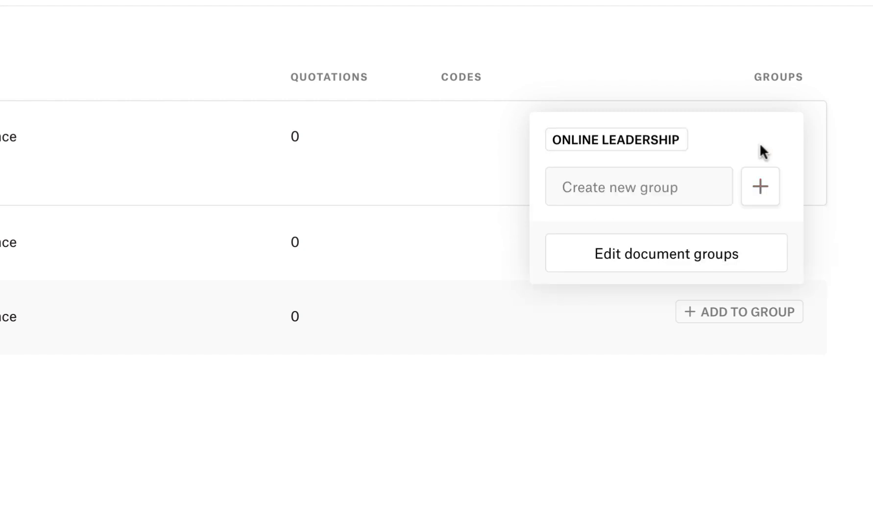
left_click(588, 144)
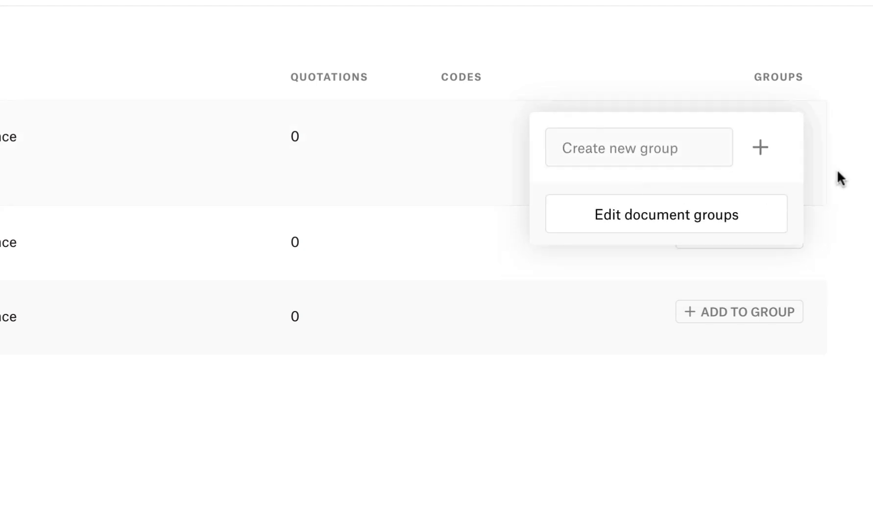
left_click(850, 164)
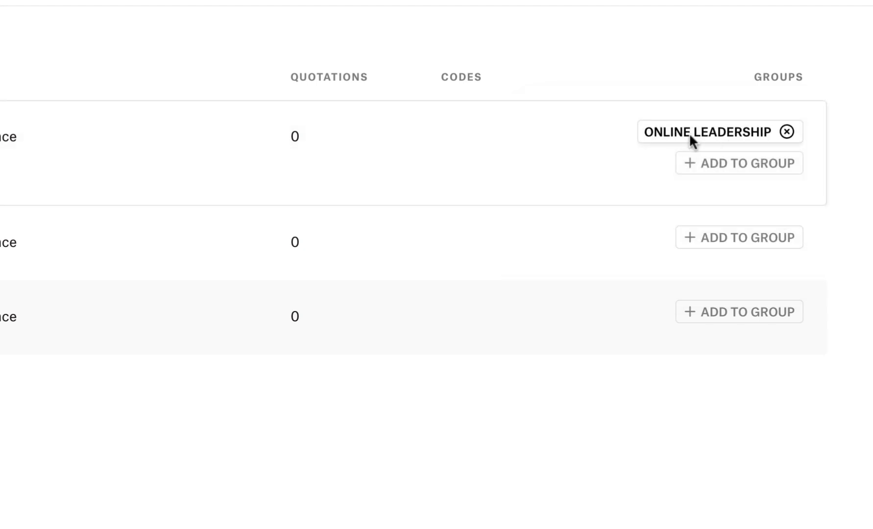
Add the "Rethinking E-Leadership" document to the existing "Online leadership" group.
left_click(709, 238)
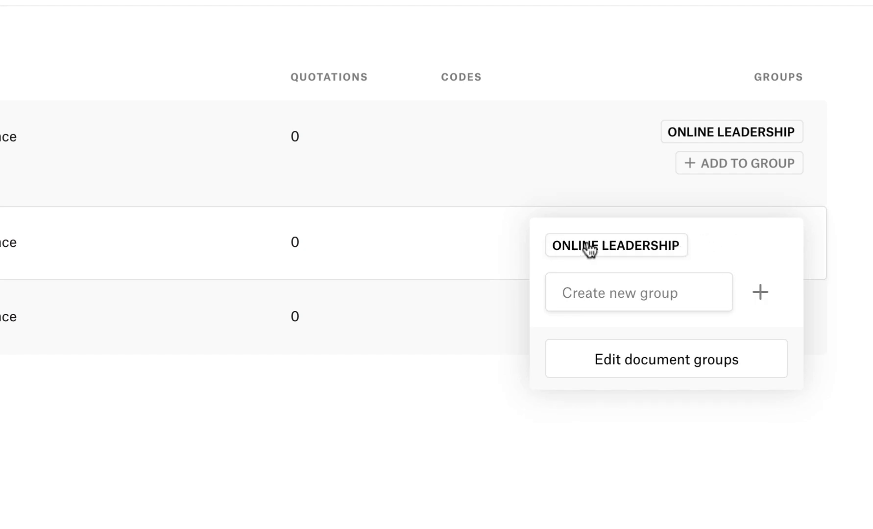
left_click(639, 248)
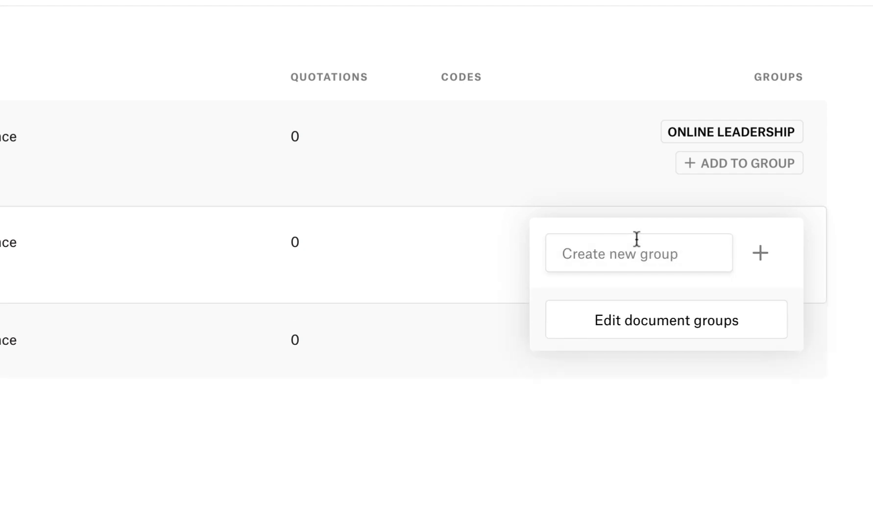
left_click(840, 365)
Create a group named "Traditional leadership" and assign the "Traditional vs online leadership" document to it.
left_click(723, 335)
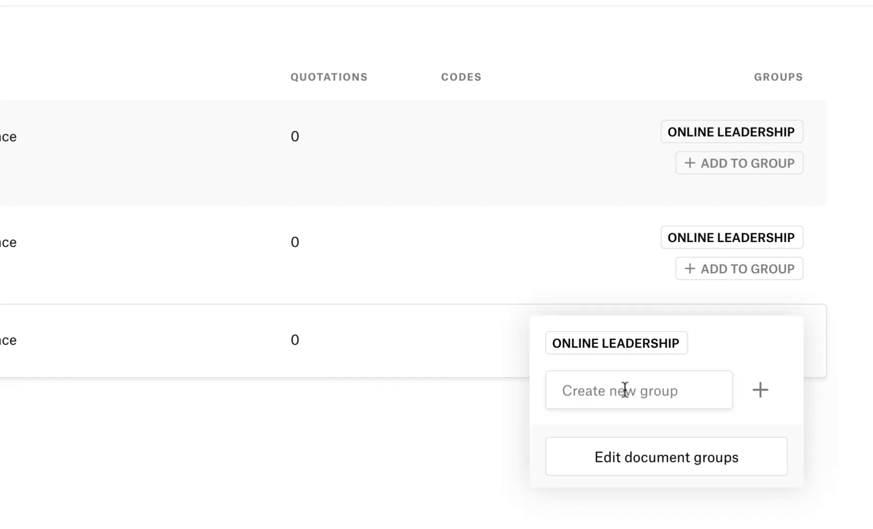
type("Traditional ")
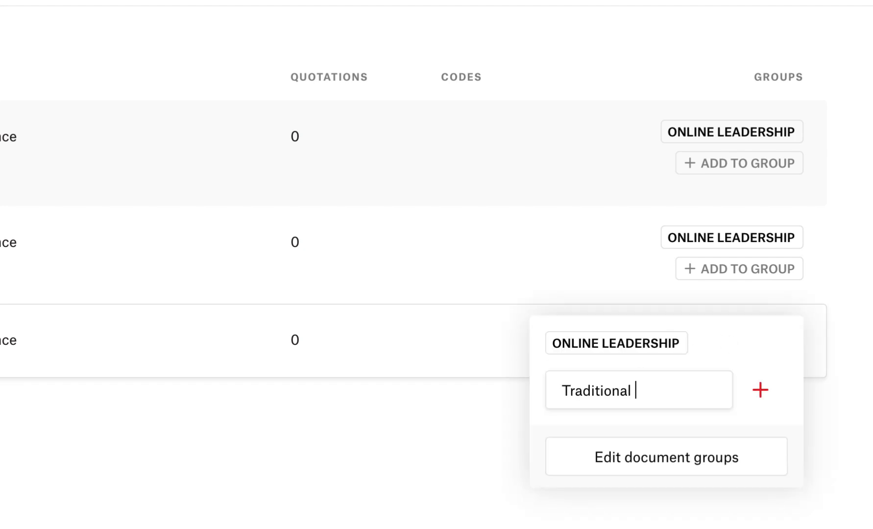
type("leadership")
left_click(759, 392)
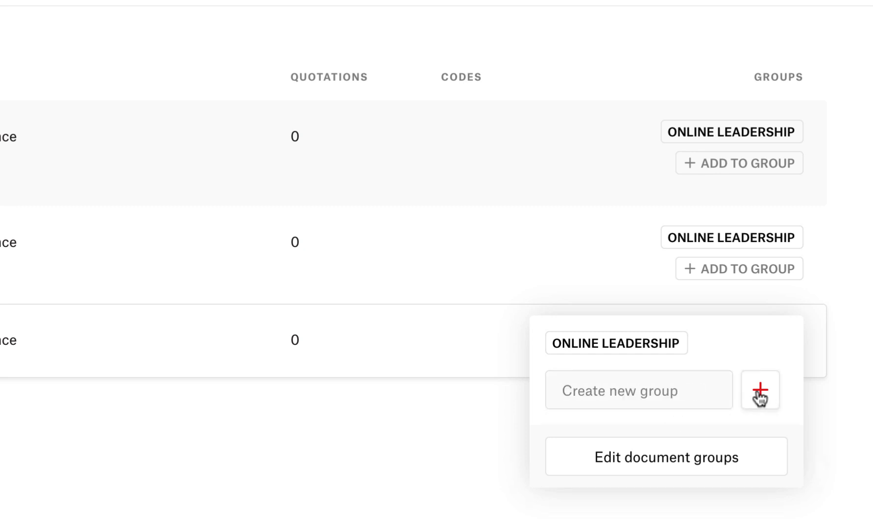
left_click(614, 377)
left_click(448, 463)
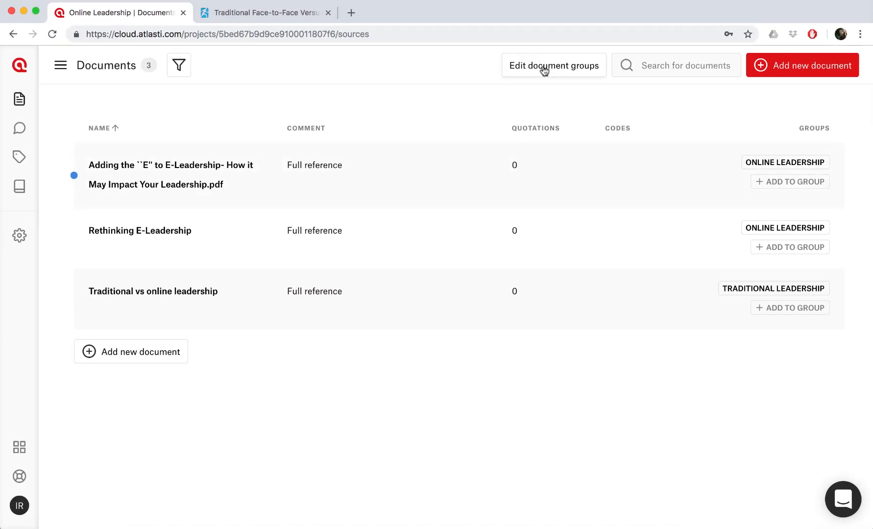
Review the list of document groups and also assign the "Adding the E to E-Leadership" PDF to the existing "Traditional leadership" group.
left_click(544, 70)
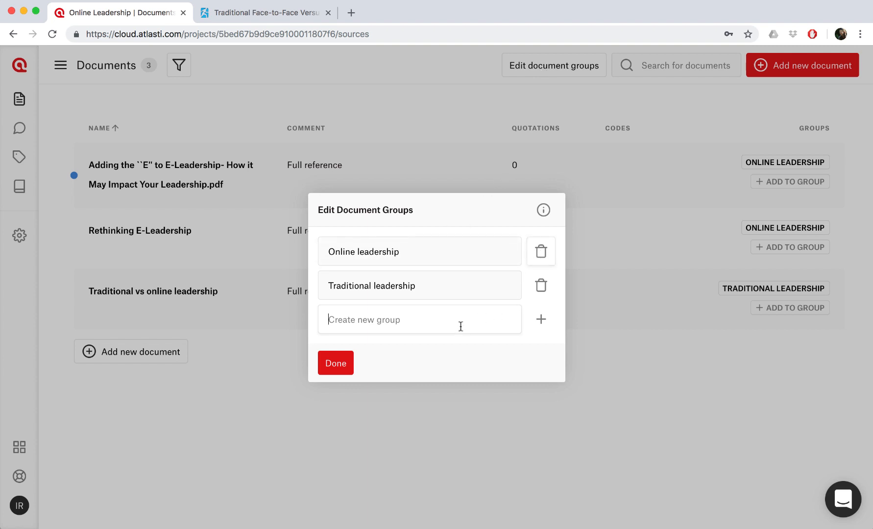
left_click(349, 365)
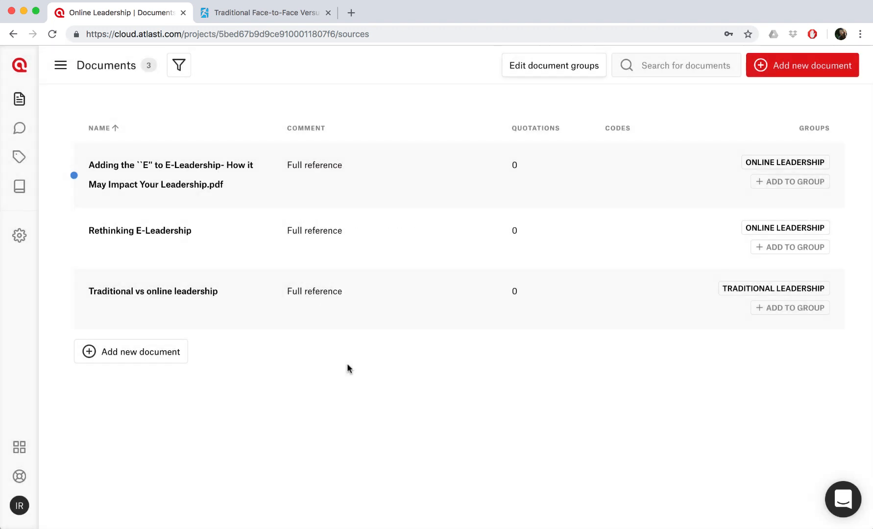
left_click(768, 182)
left_click(726, 168)
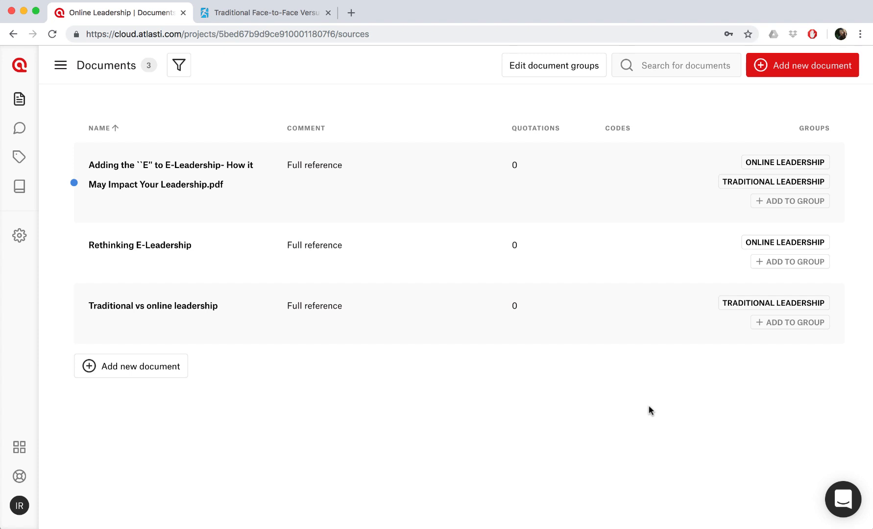
Delete the "Rethinking E-Leadership" document and undo the deletion.
left_click(59, 254)
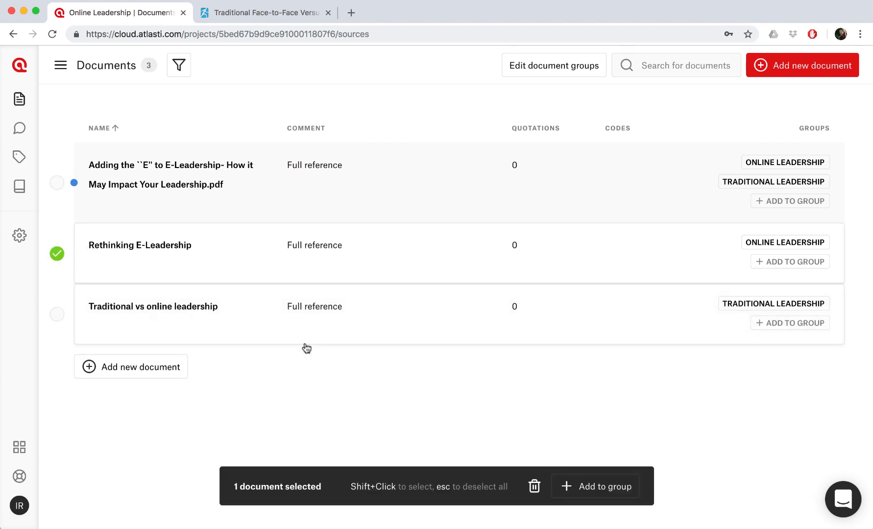
left_click(534, 486)
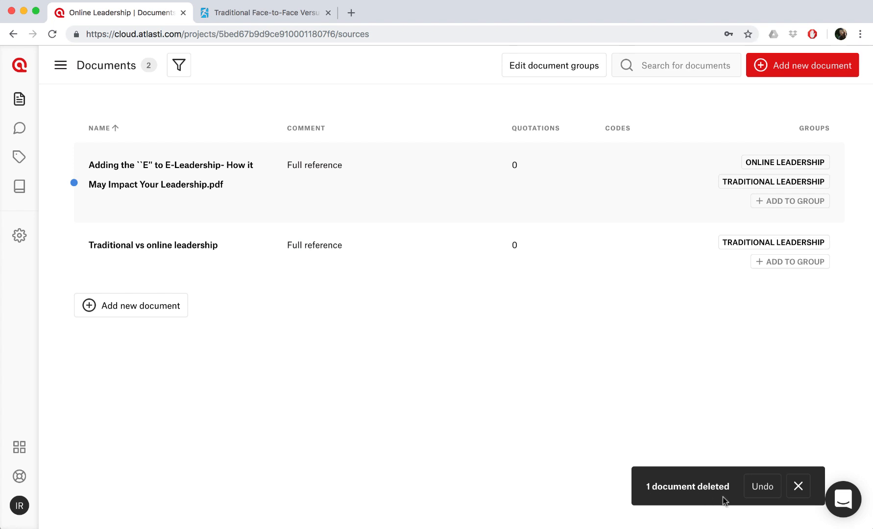
left_click(758, 487)
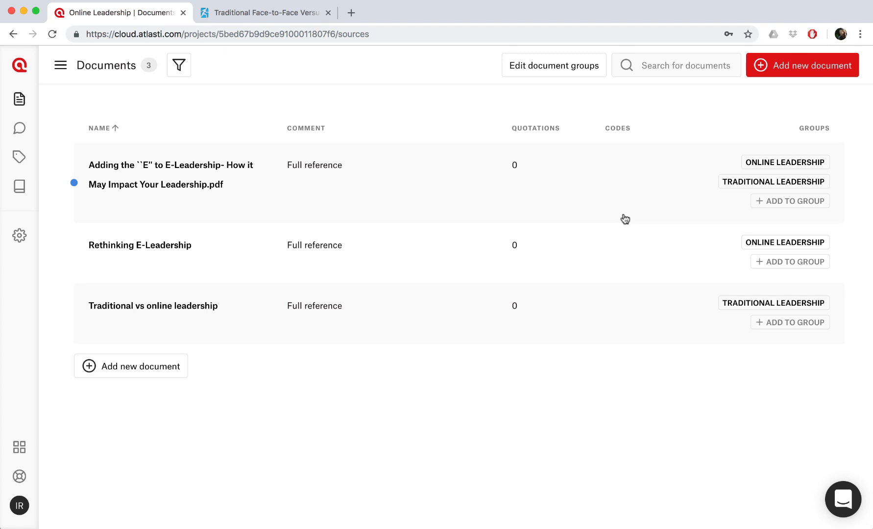
Search the project's documents for "tradition".
left_click(657, 66)
type("tradition")
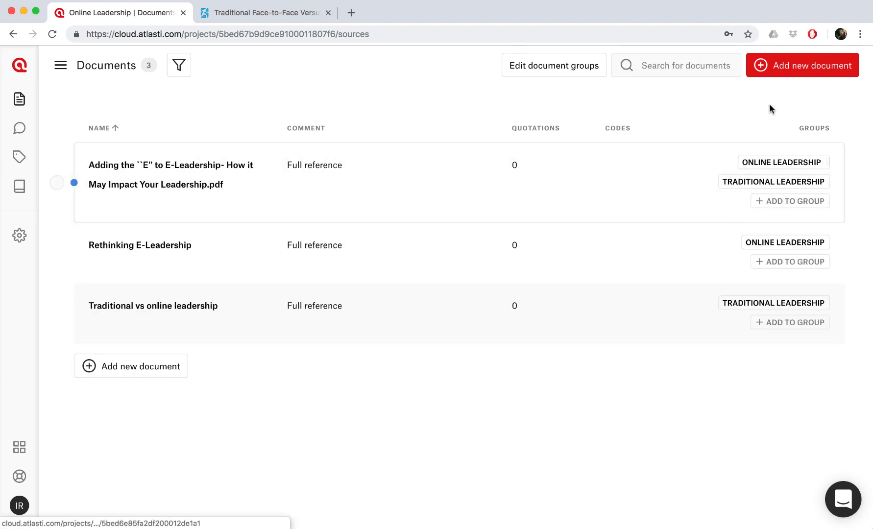
left_click(792, 68)
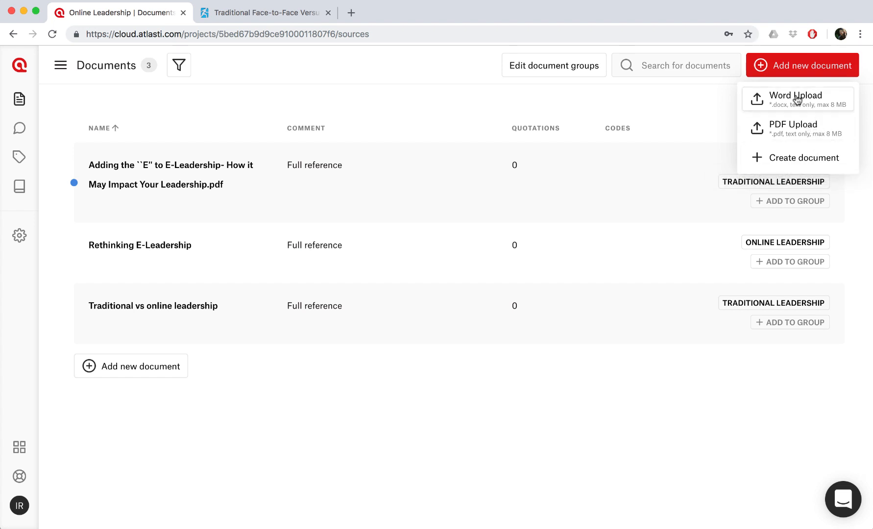
left_click(494, 388)
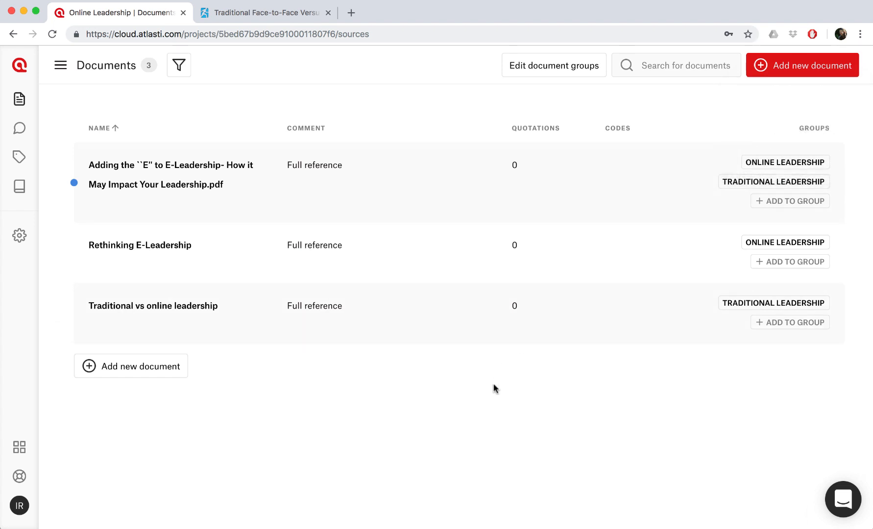